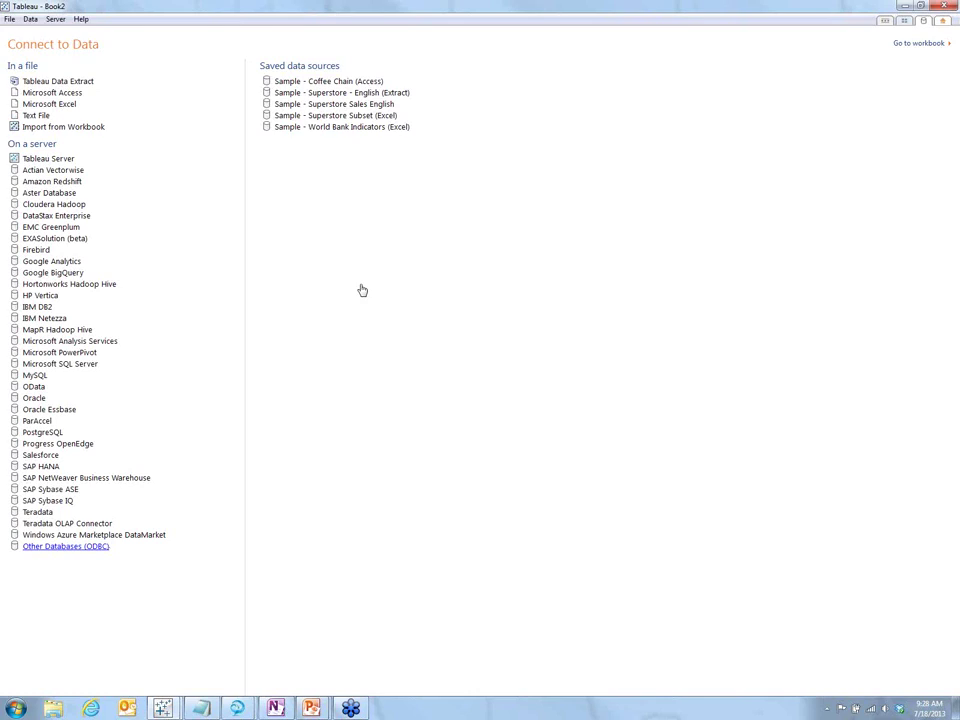
# - Connect to the ODBC source through the MarkLogicSQL DSN
pyautogui.click(578, 237)
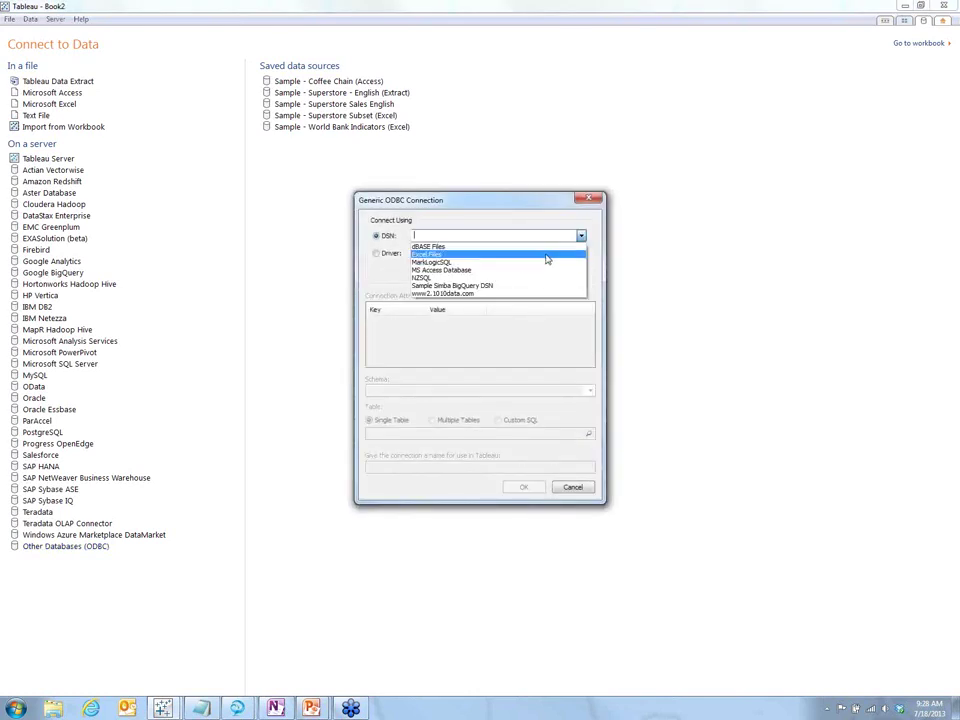
pyautogui.click(513, 266)
pyautogui.click(477, 274)
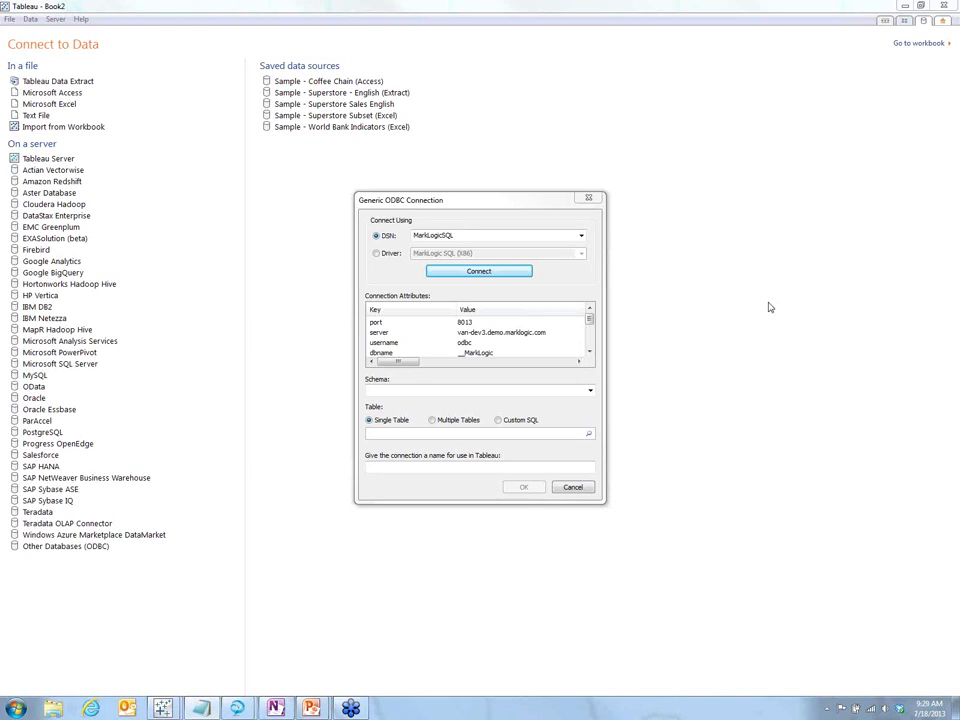
# - Use the custom SQL query "select personal, uri, date, list, country, city, latitude, longitude from messages where messages match" as the table source
pyautogui.click(498, 421)
pyautogui.click(586, 420)
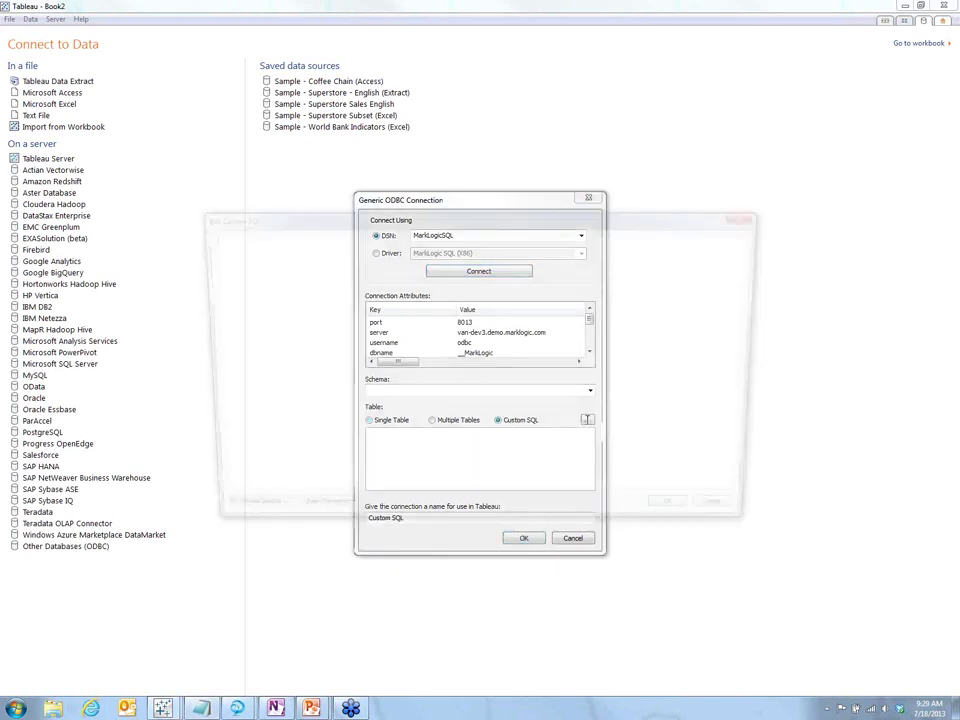
pyautogui.write('select personal, uri, date, list, country, city, latitude, longitude from messages where messages match')
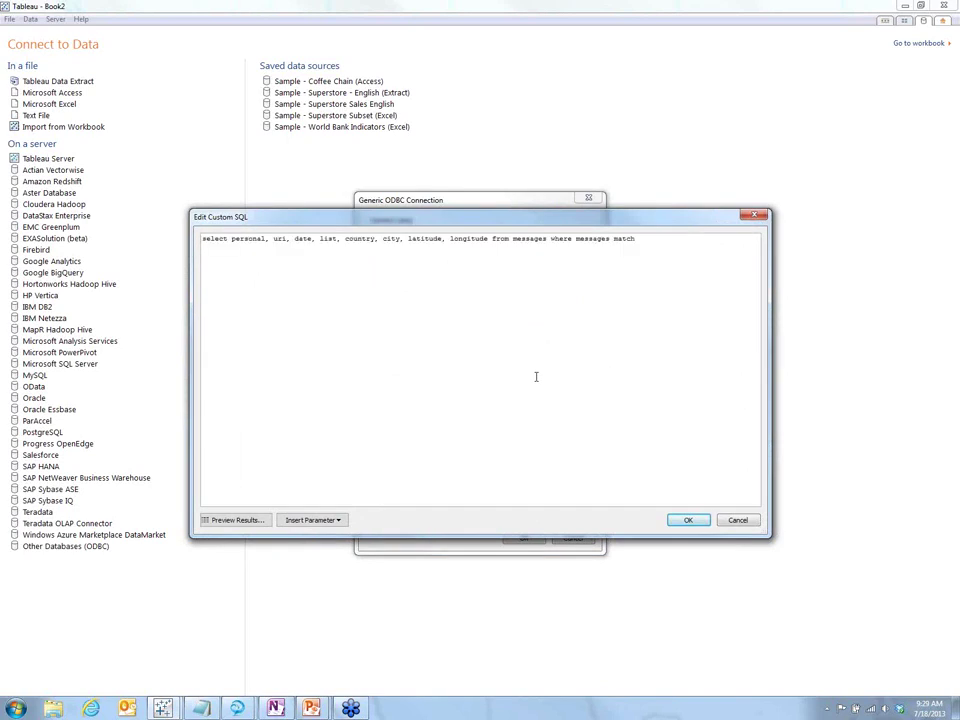
# - Insert a new String parameter named Search with the current value xml at the end of the query
pyautogui.click(336, 519)
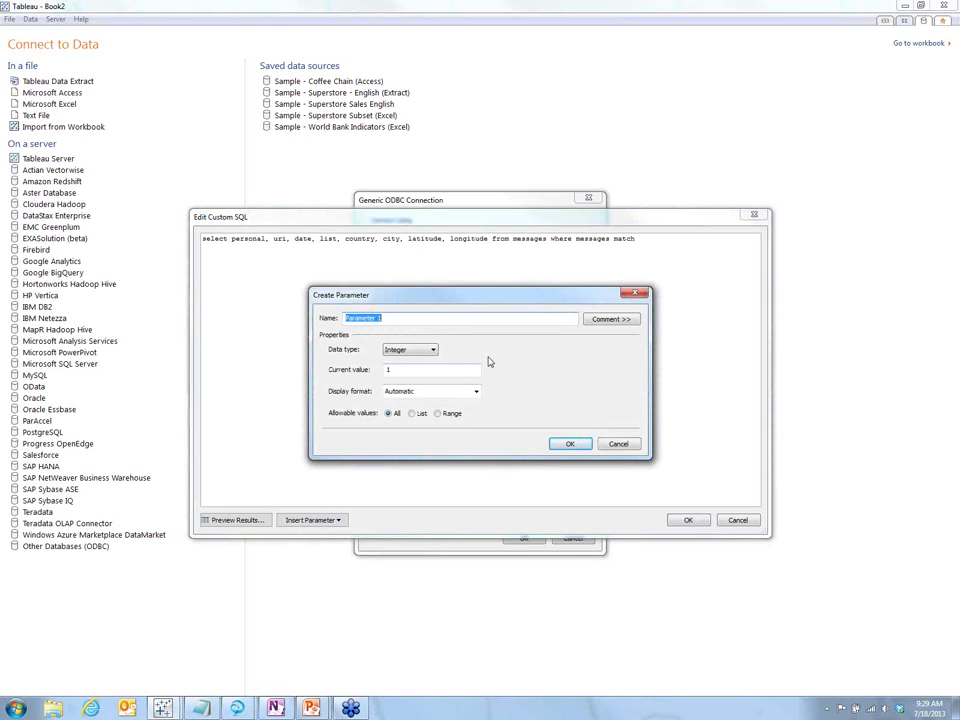
pyautogui.write('Search')
pyautogui.click(408, 349)
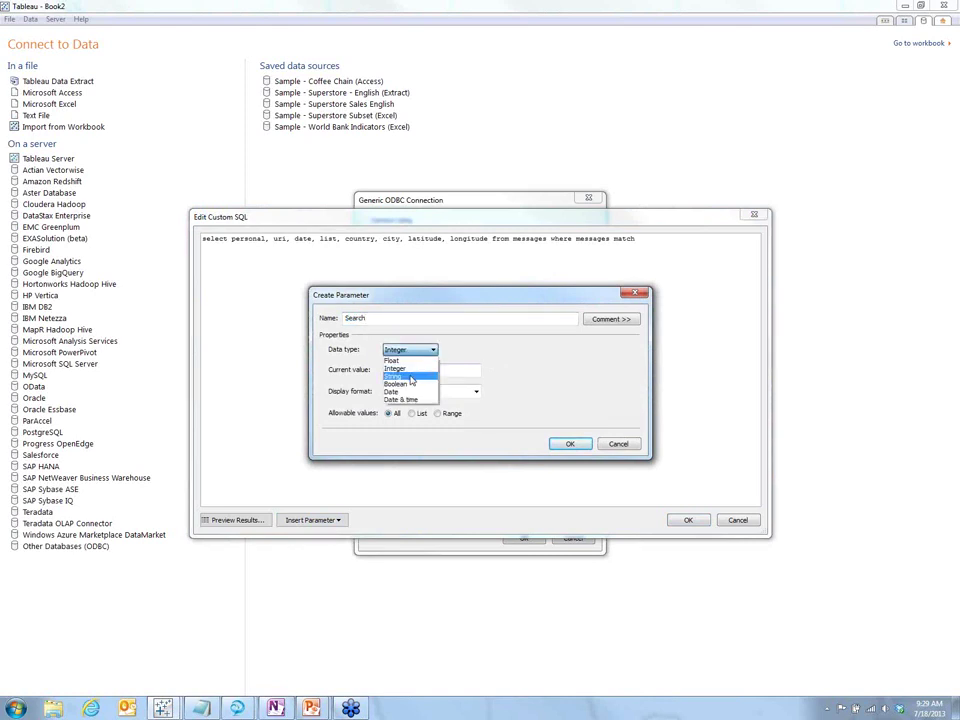
pyautogui.click(408, 372)
pyautogui.click(414, 368)
pyautogui.write('xml')
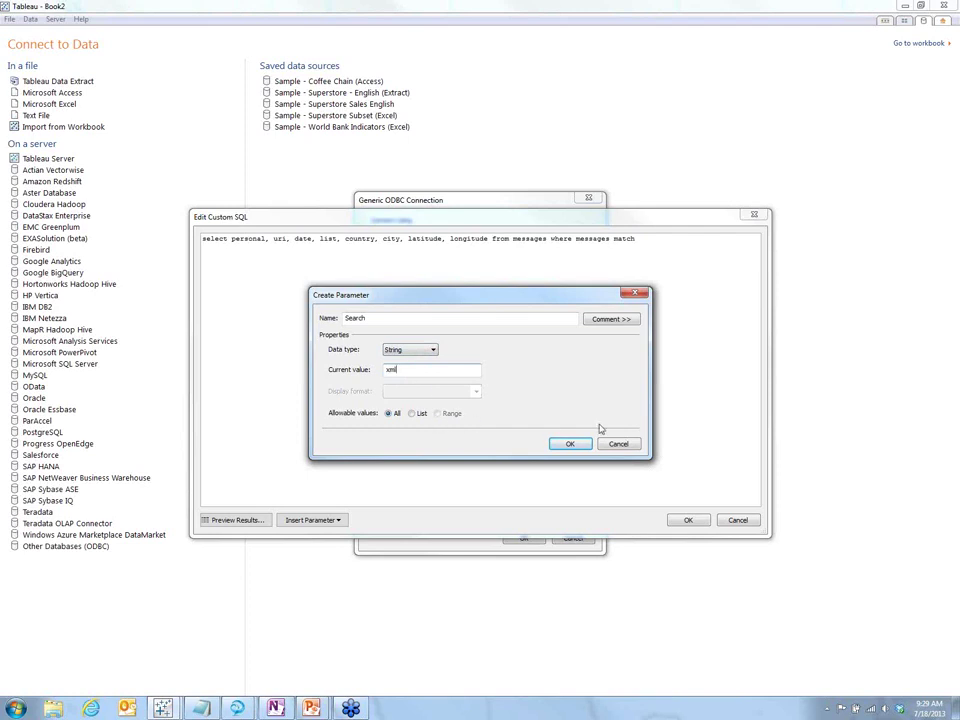
pyautogui.click(570, 444)
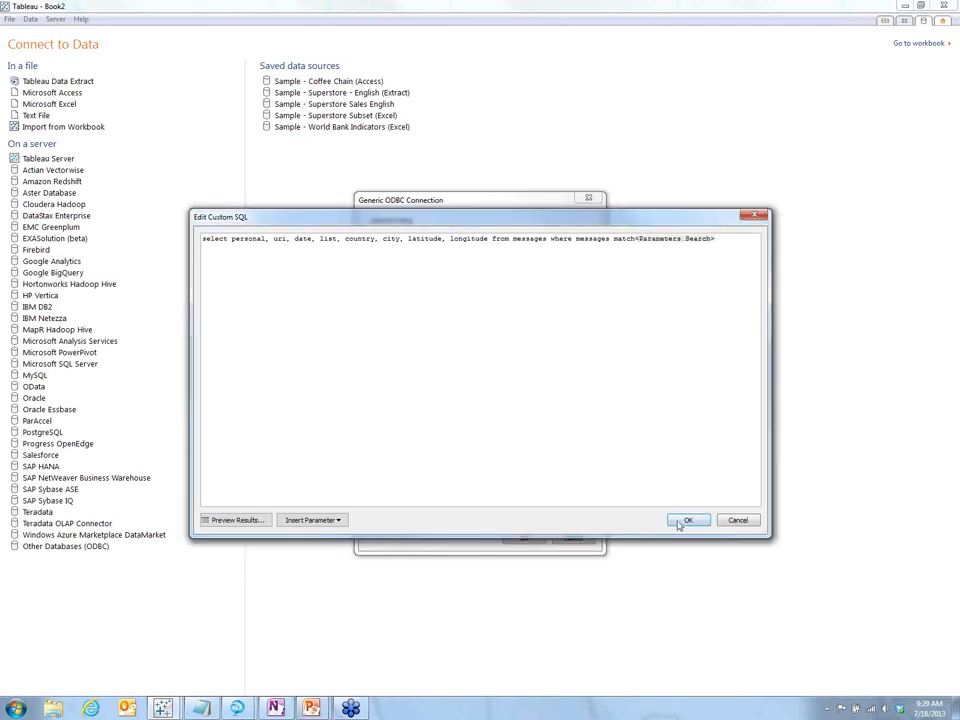
# - Accept the custom SQL query and connect to the data live
pyautogui.click(686, 521)
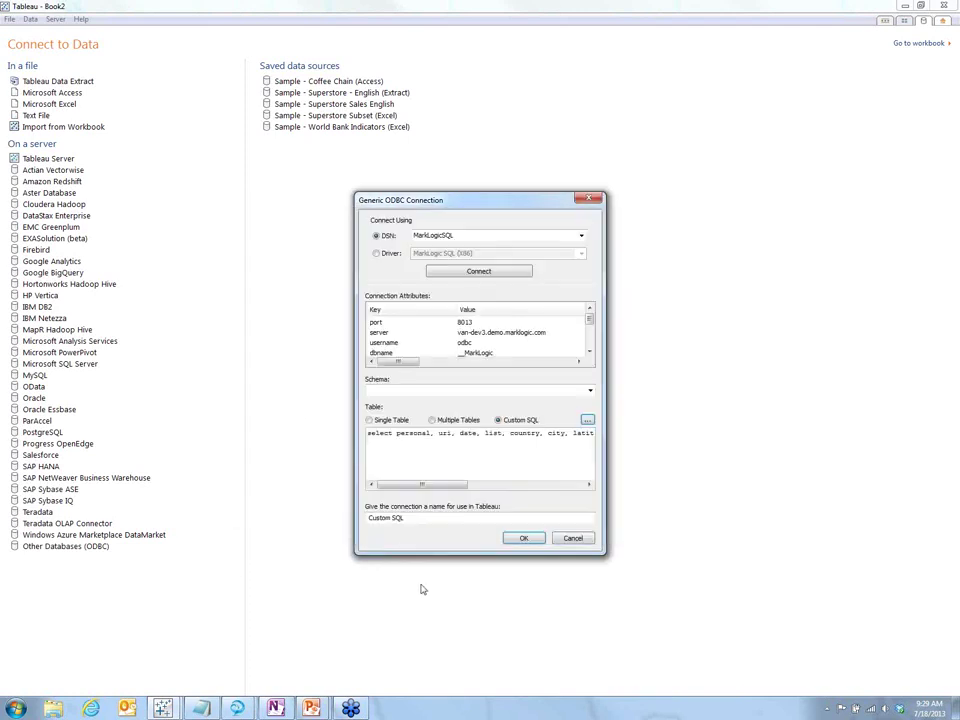
pyautogui.click(523, 537)
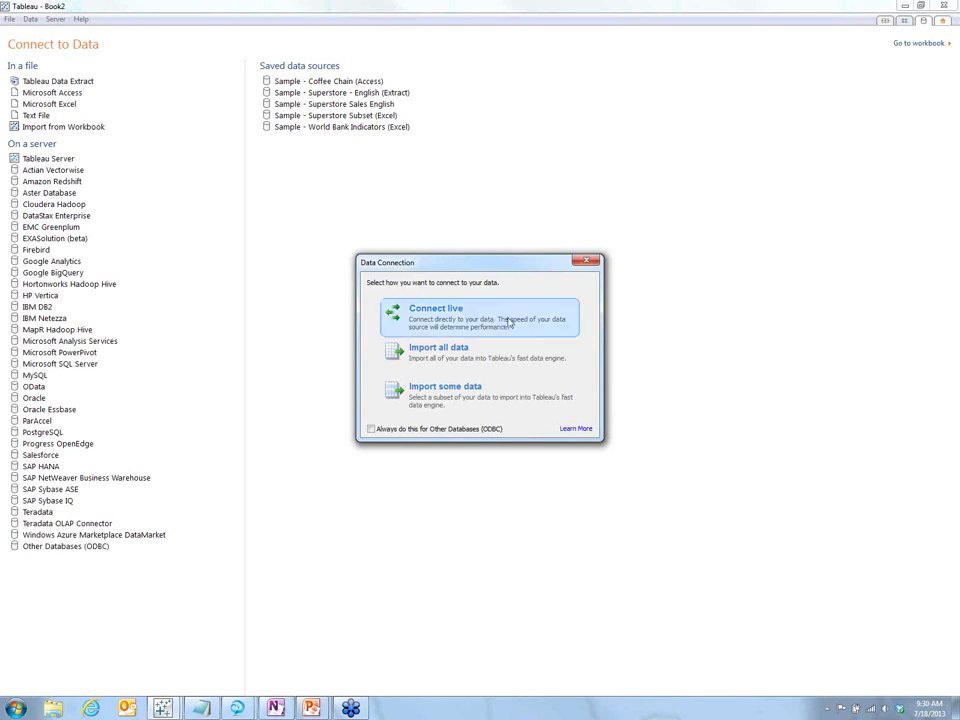
pyautogui.click(484, 320)
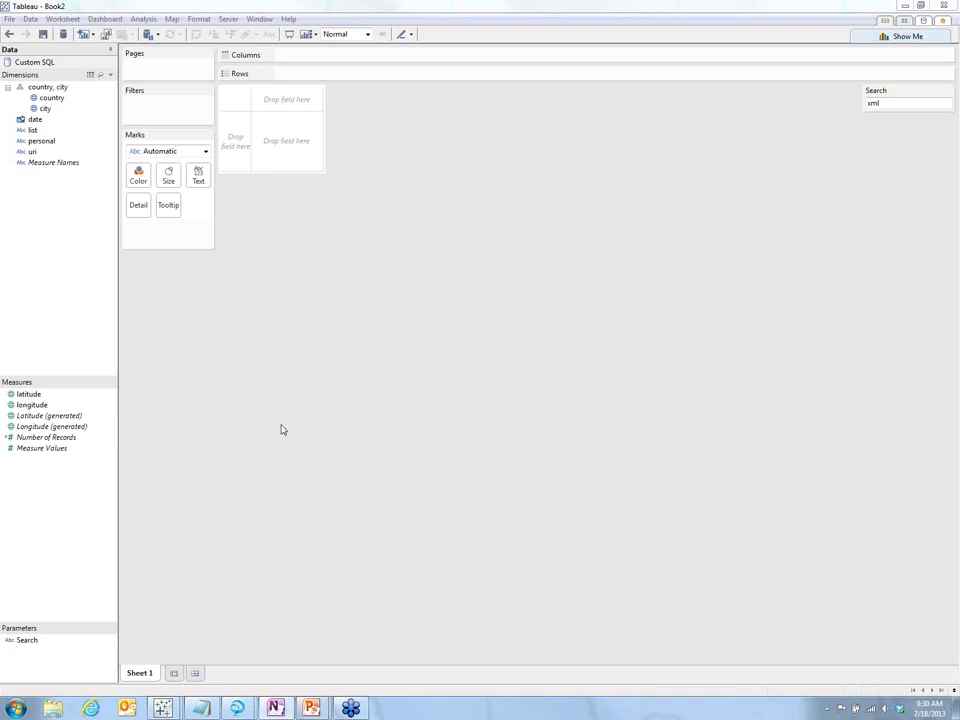
# - Chart Number of Records by country as packed bubbles
pyautogui.click(56, 100)
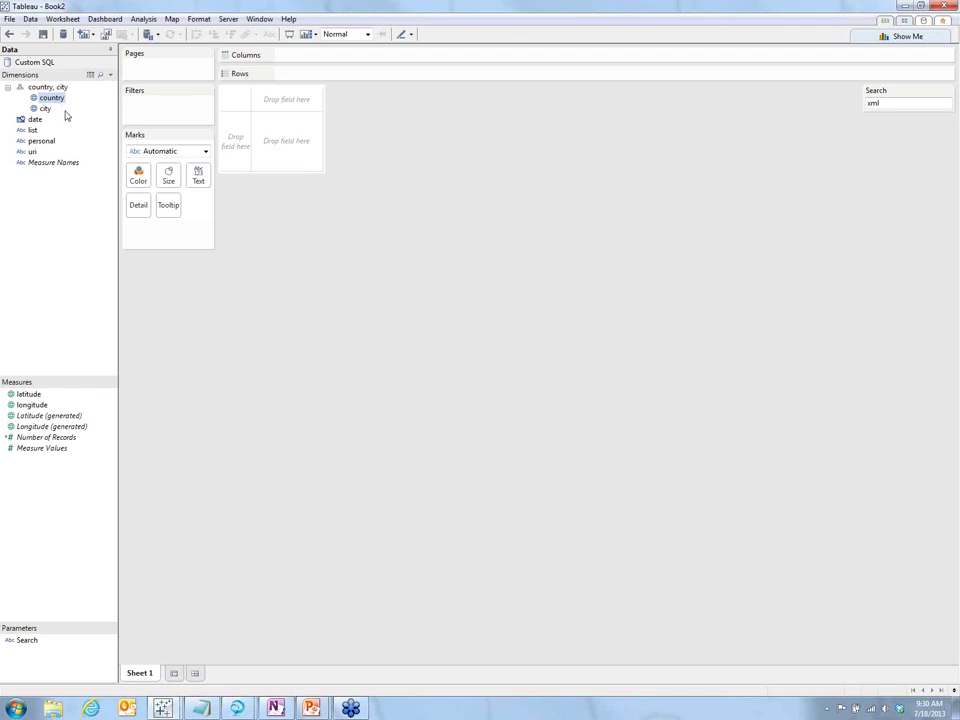
pyautogui.click(70, 439)
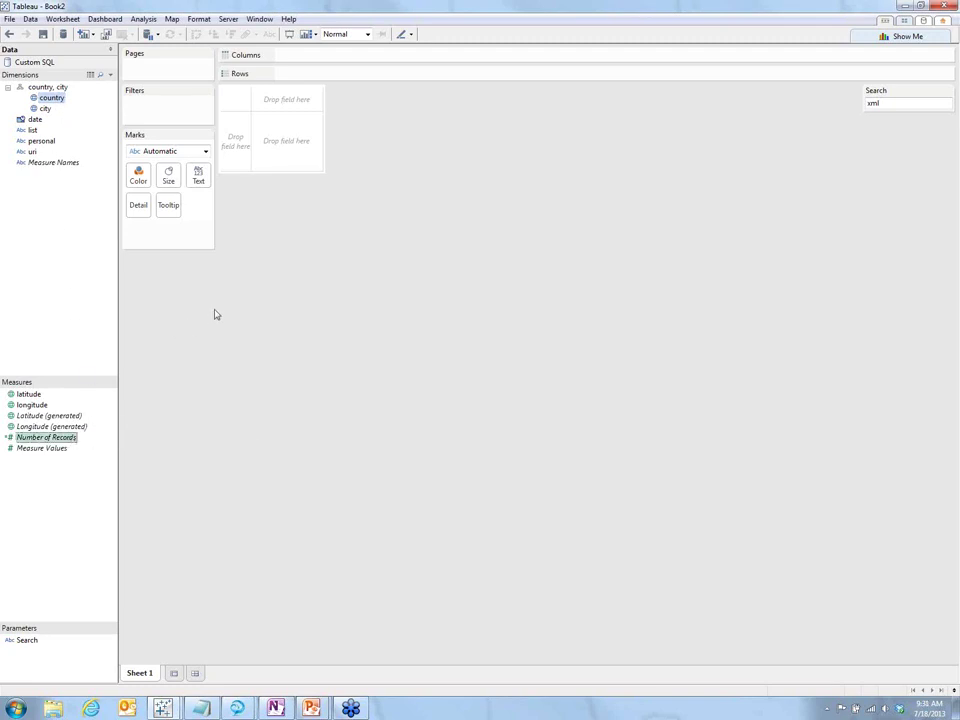
pyautogui.click(878, 36)
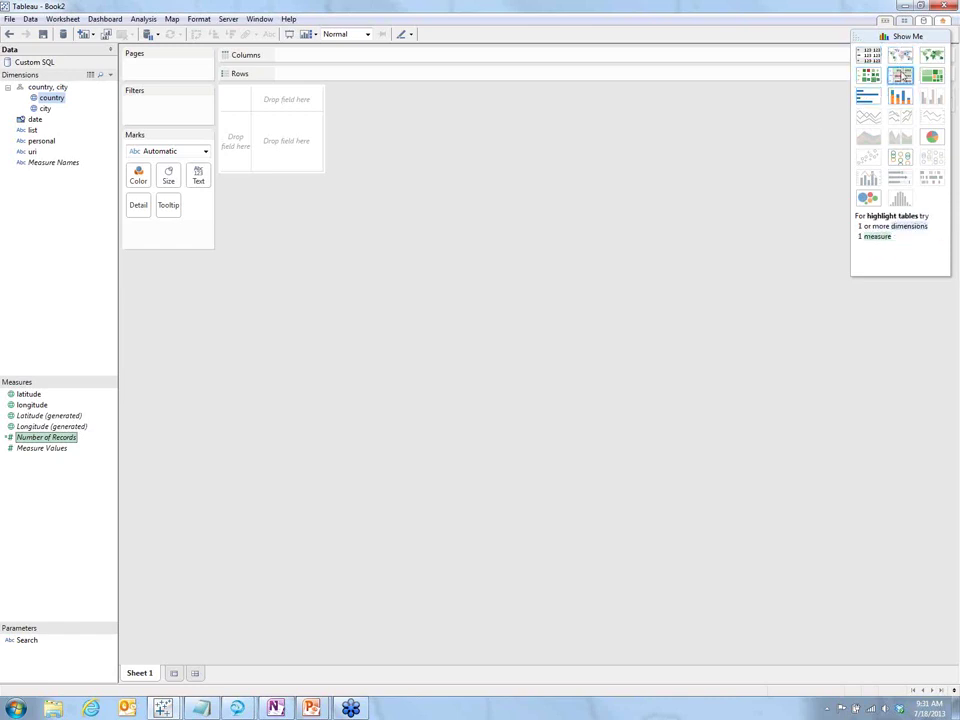
pyautogui.click(868, 198)
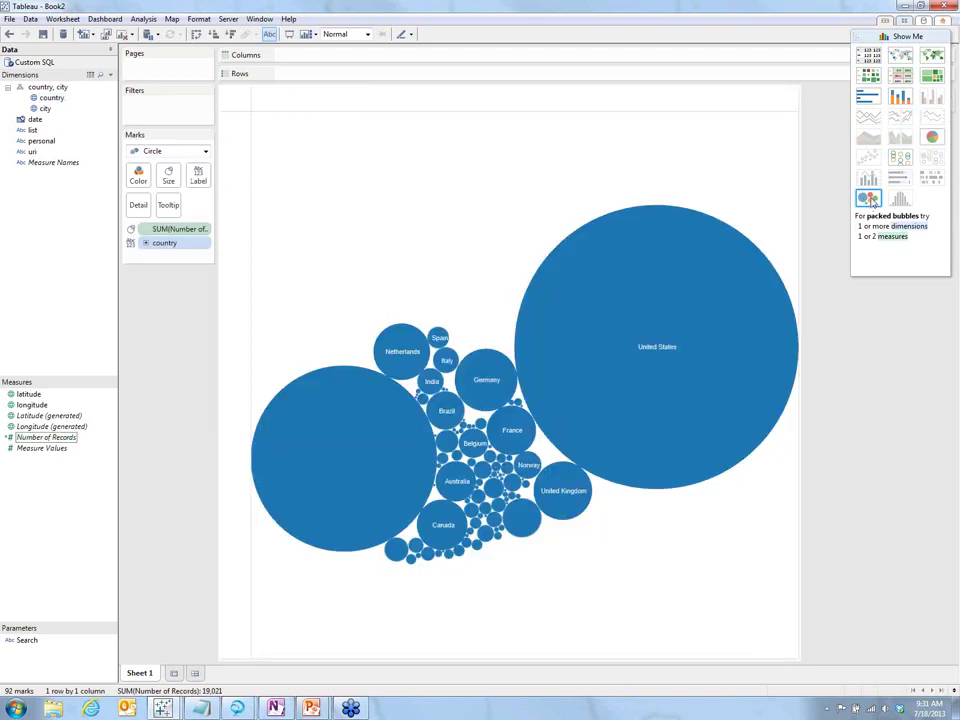
# - Try the treemap and pie chart types, ending on a symbol map of Number of Records by country
pyautogui.click(932, 75)
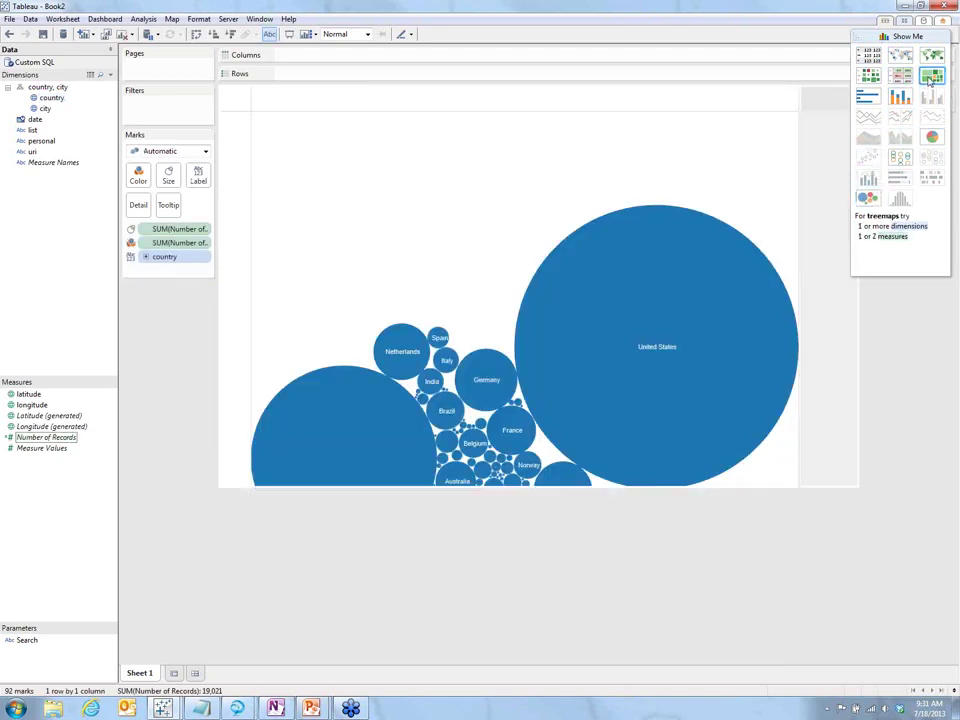
pyautogui.click(931, 137)
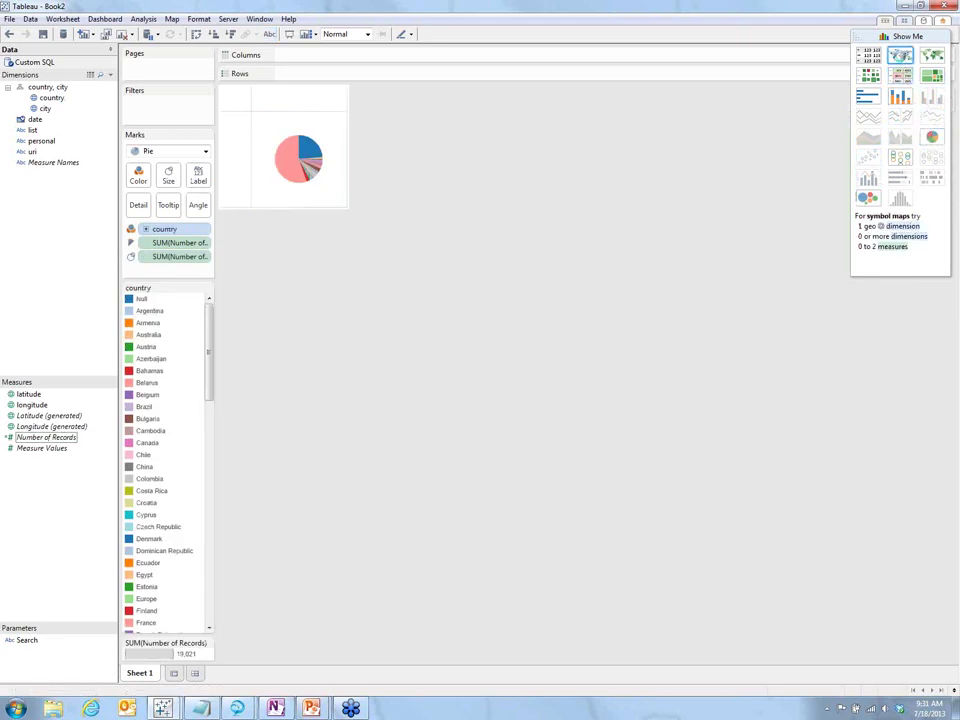
pyautogui.click(901, 57)
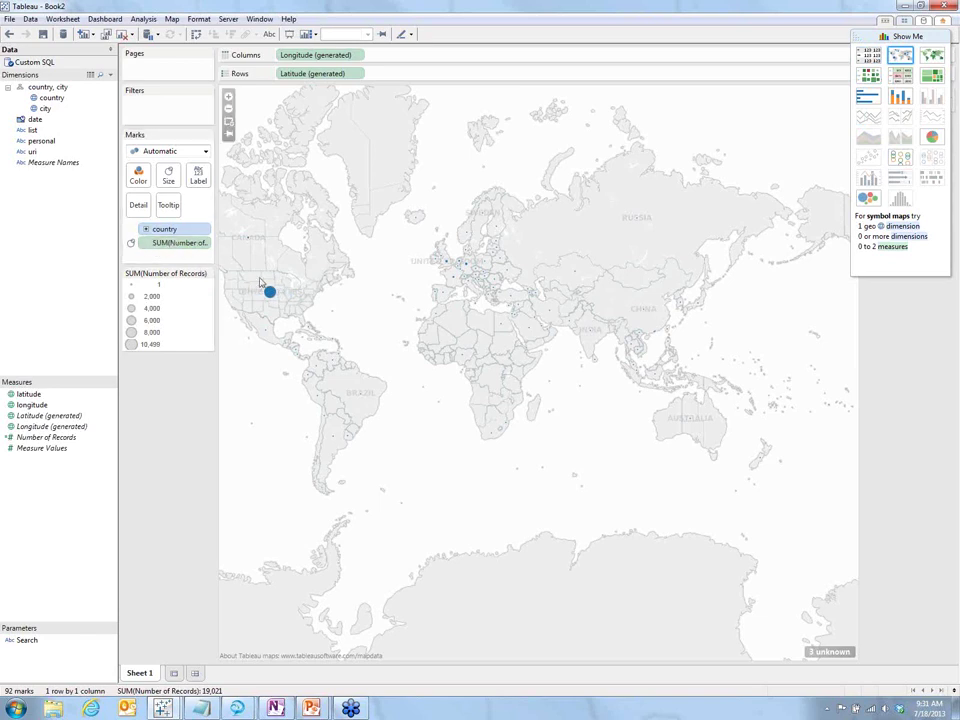
# - Drill the map down from country to city and enlarge the marks
pyautogui.click(146, 229)
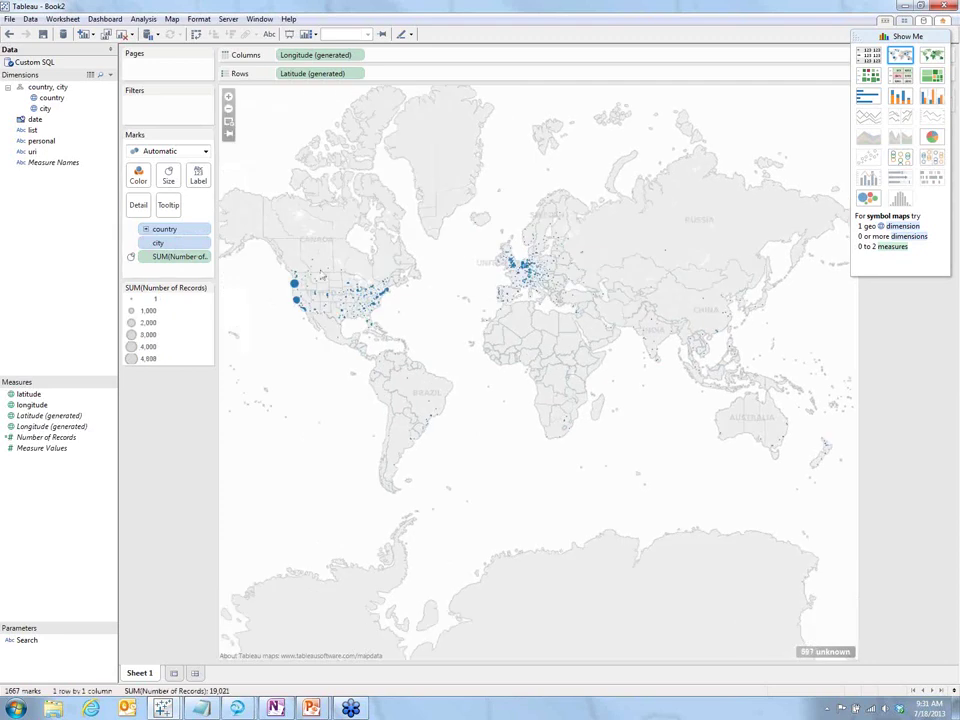
pyautogui.click(169, 176)
pyautogui.click(206, 208)
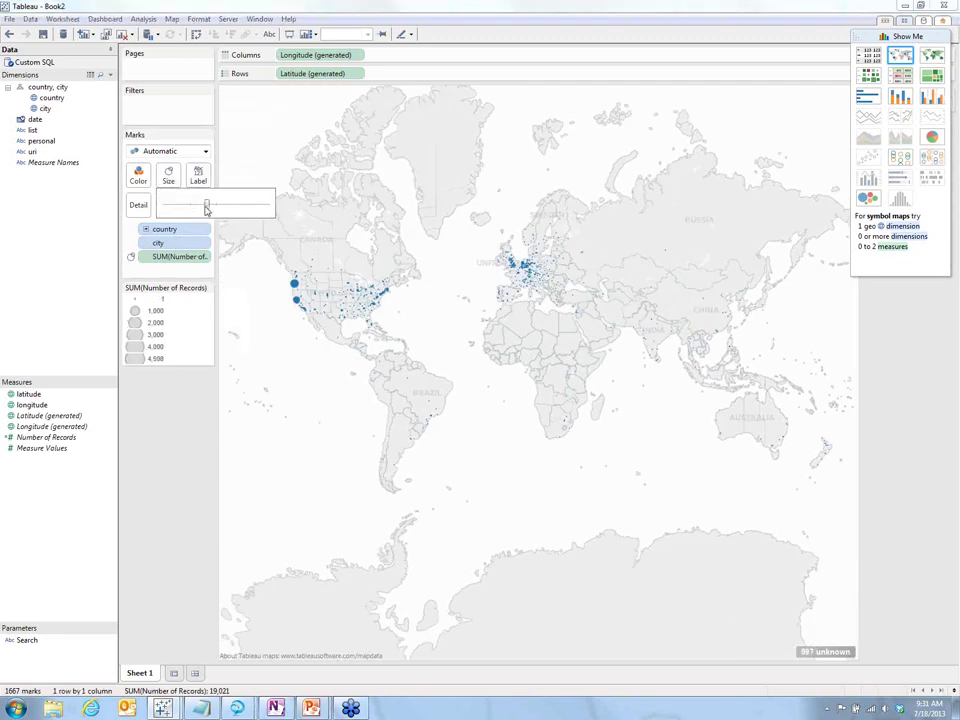
# - Give the map marks a black border
pyautogui.click(138, 175)
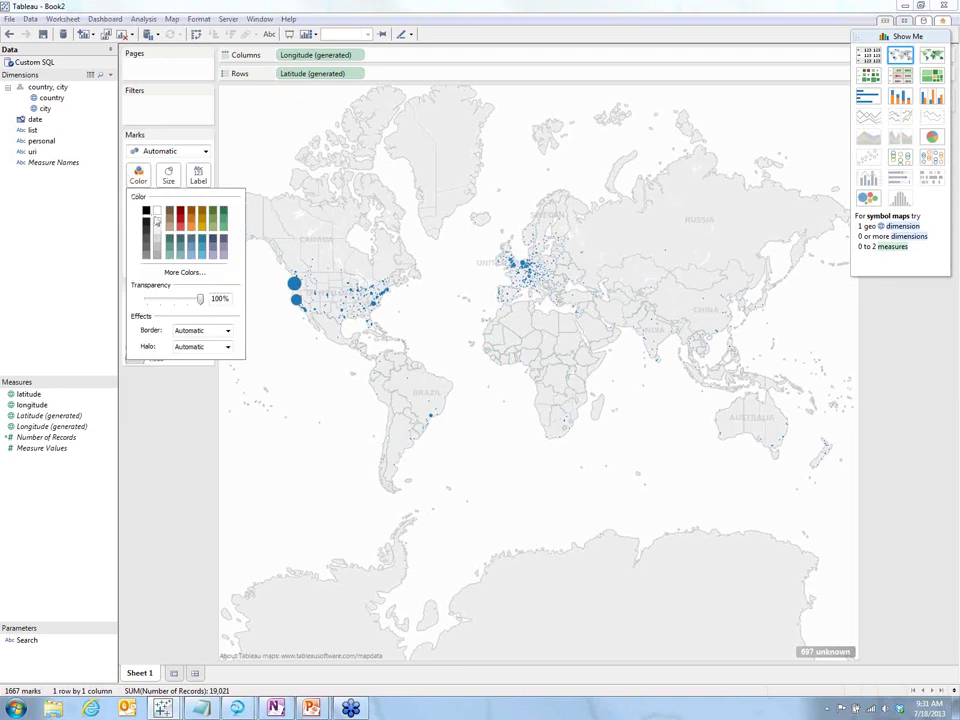
pyautogui.click(195, 330)
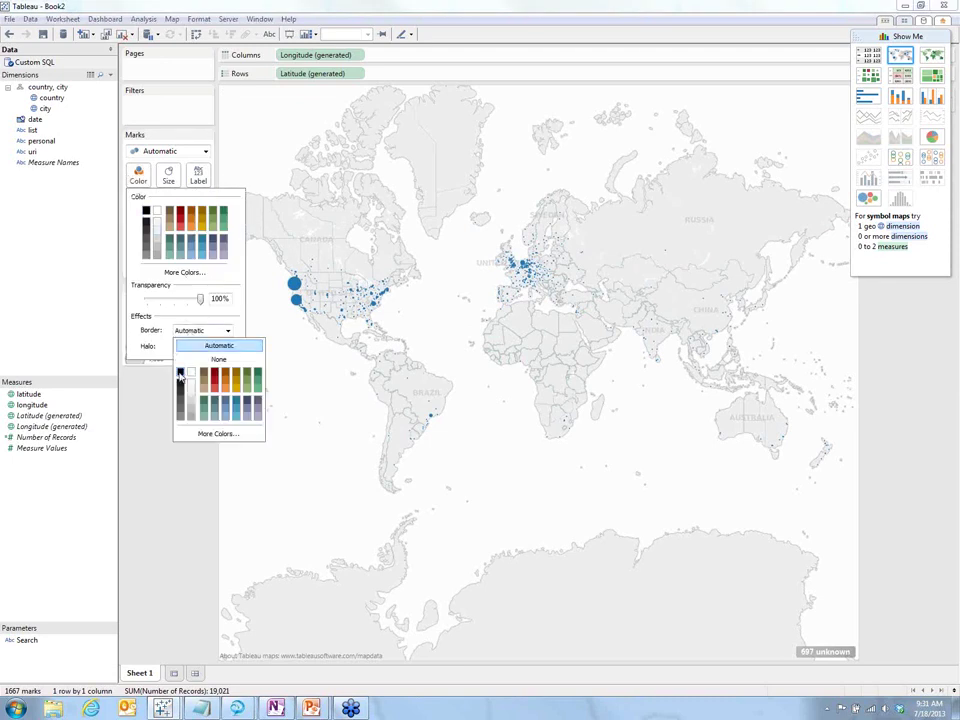
pyautogui.click(180, 374)
pyautogui.click(263, 280)
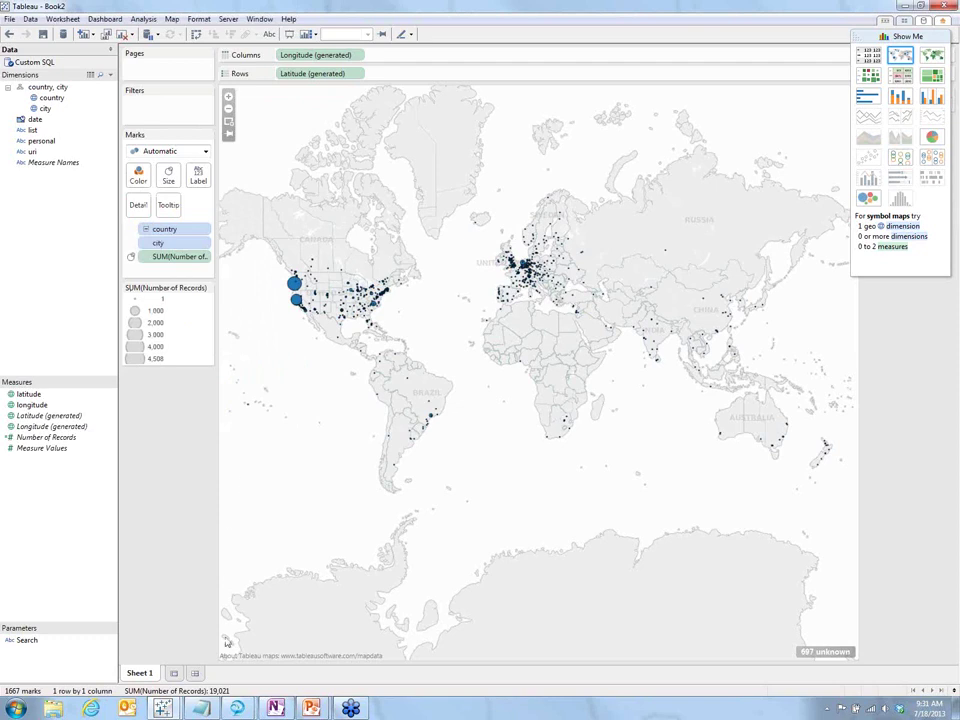
# - Rename Sheet 1 as Geography
pyautogui.rightClick(139, 673)
pyautogui.click(174, 569)
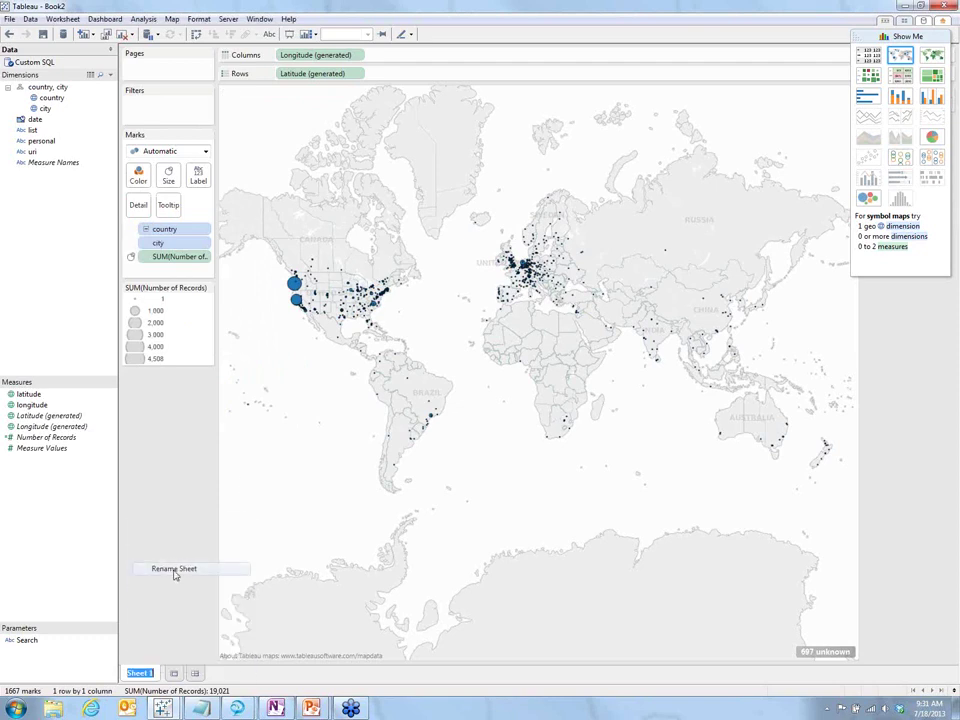
pyautogui.write('Geo')
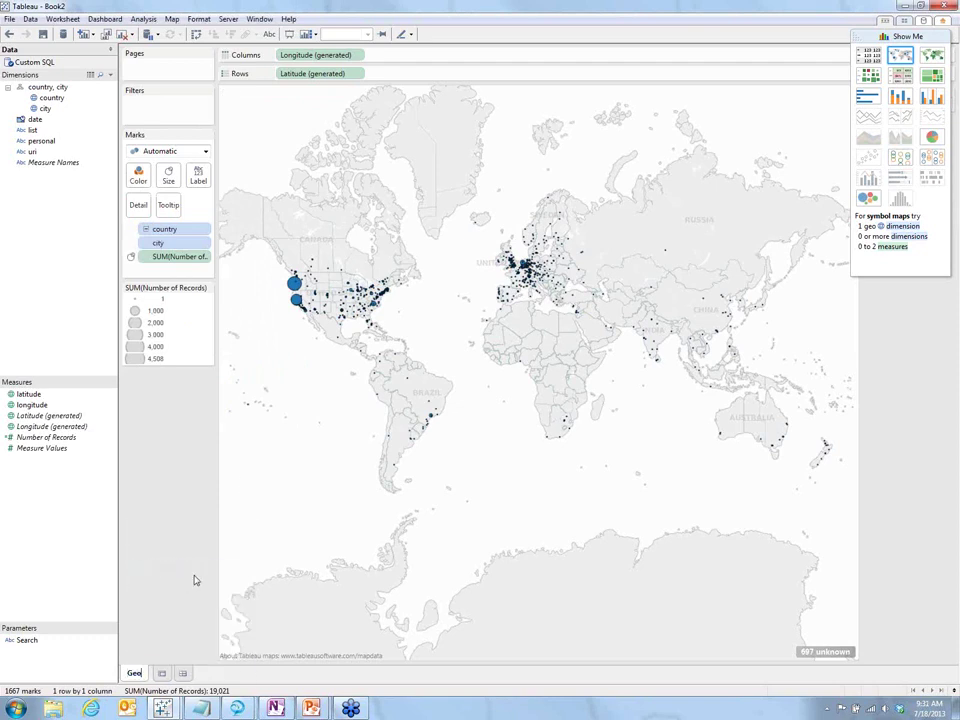
pyautogui.write('graphy')
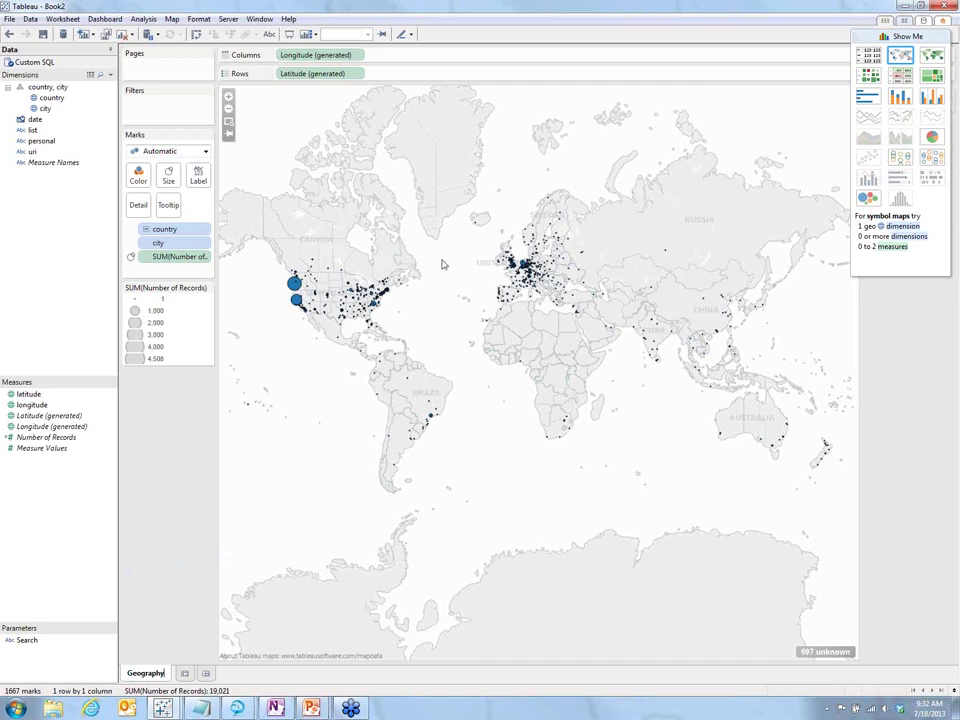
pyautogui.press('Return')
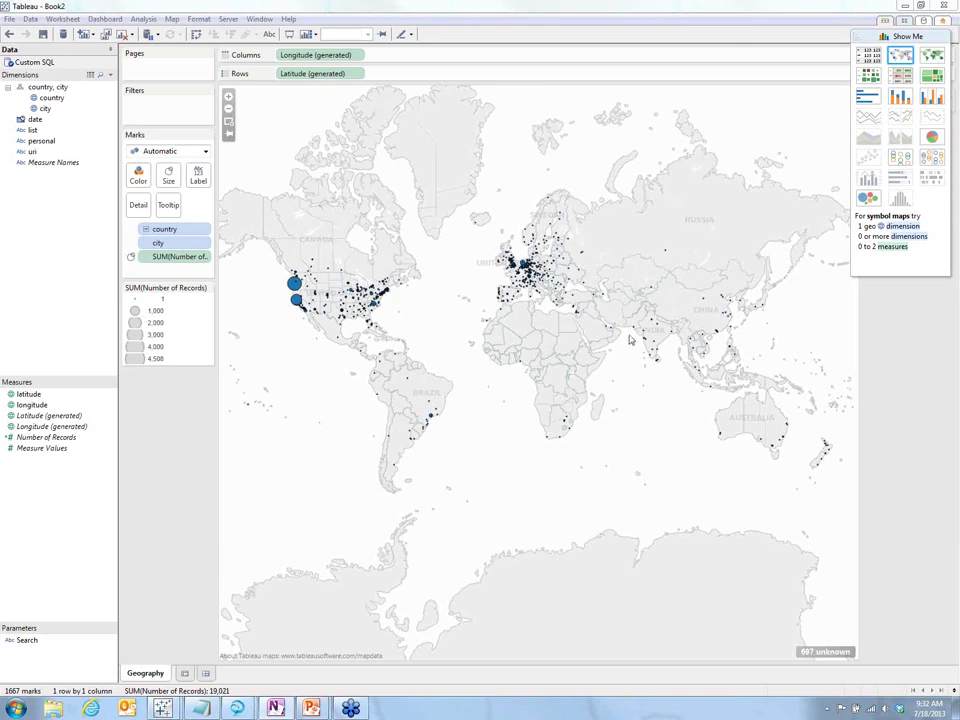
# - Create a new worksheet with a line chart of Number of Records in rows against the year of date in columns
pyautogui.click(185, 677)
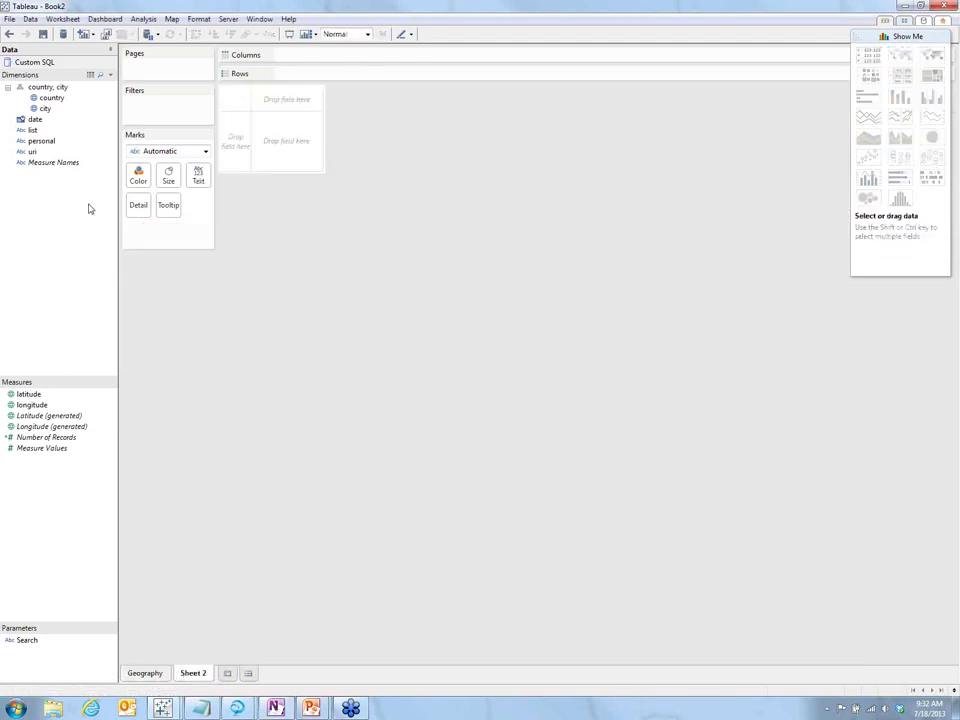
pyautogui.moveTo(35, 119); pyautogui.dragTo(326, 62)
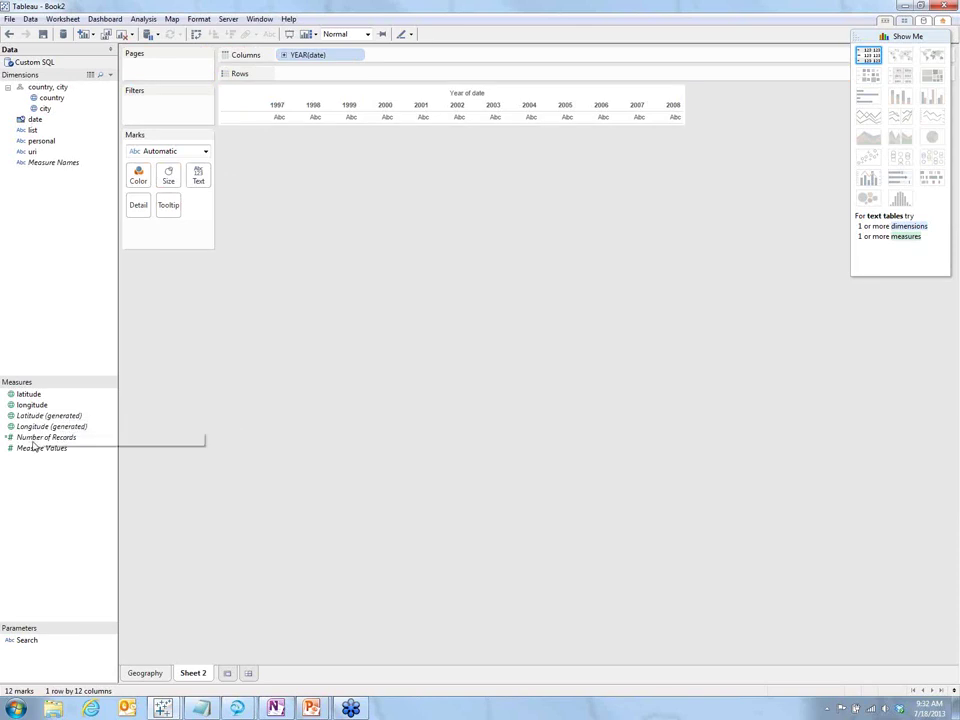
pyautogui.moveTo(35, 445); pyautogui.dragTo(346, 79)
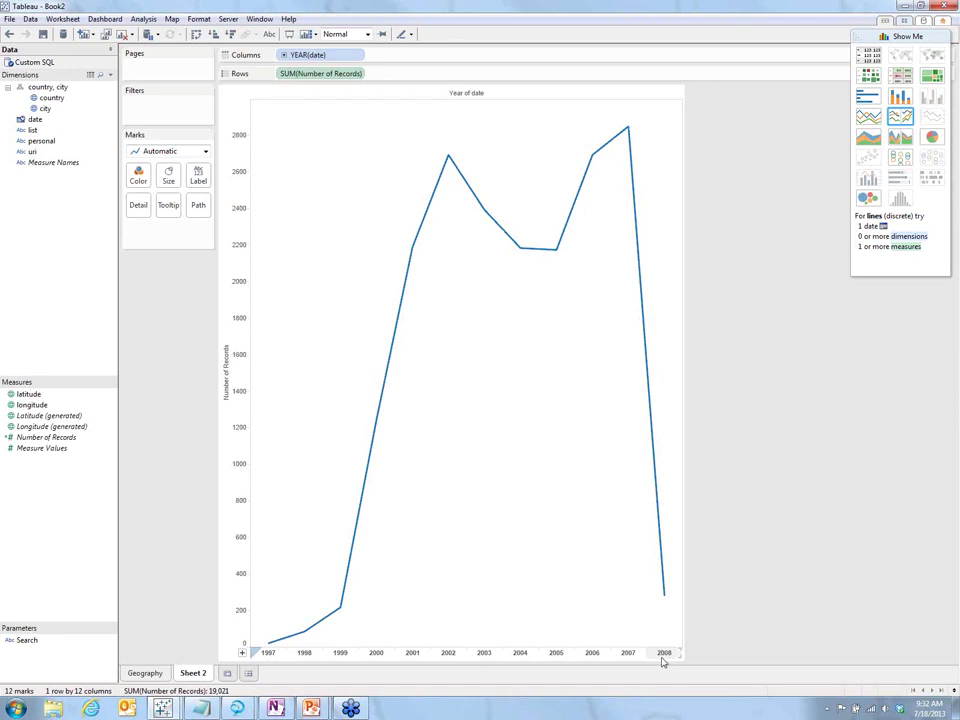
# - Exclude the year 2008 from the line chart
pyautogui.moveTo(662, 600)
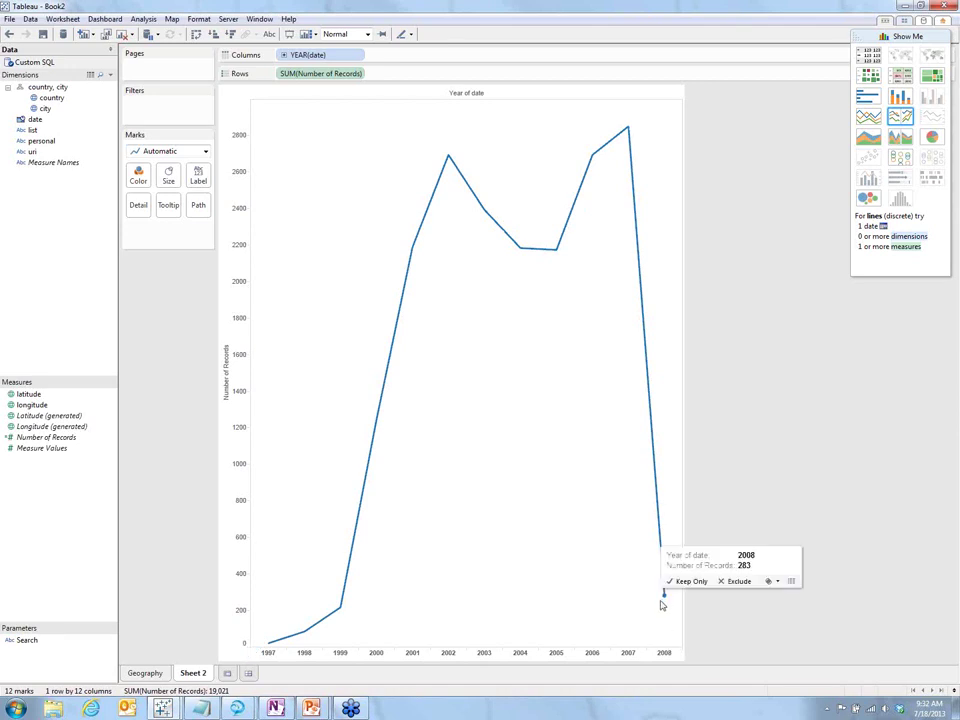
pyautogui.rightClick(665, 653)
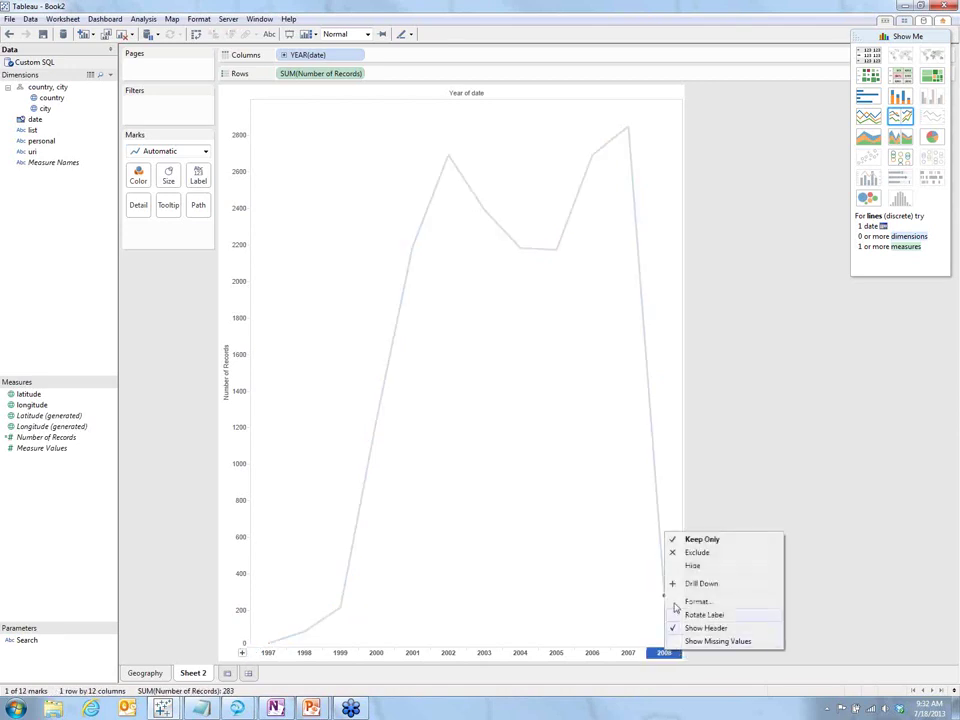
pyautogui.click(681, 553)
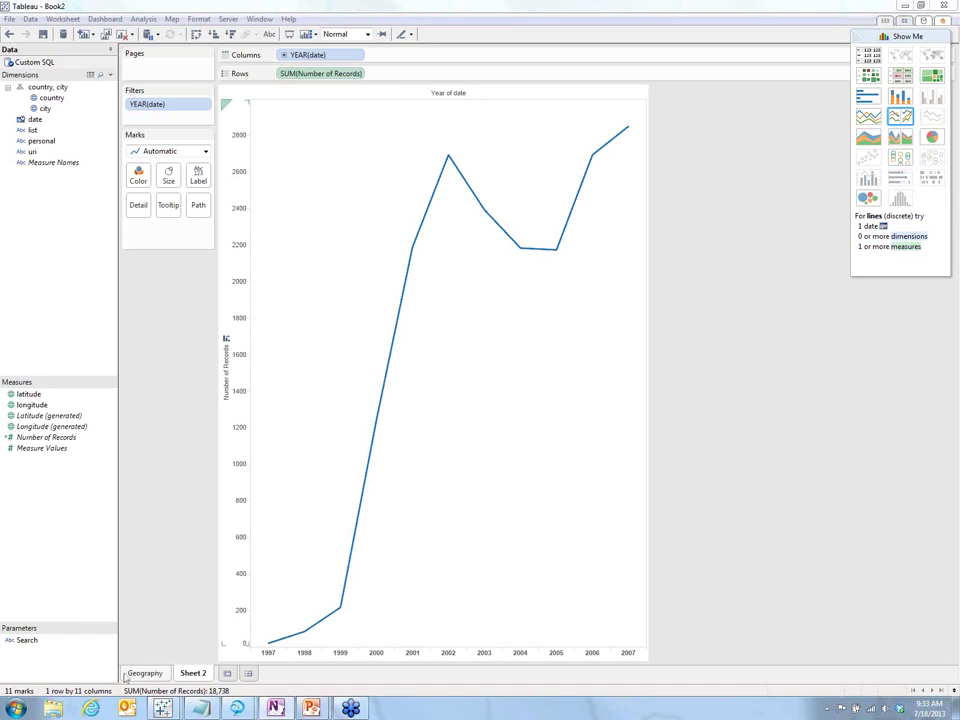
# - Rename Sheet 2, holding the line chart, as Time Series
pyautogui.click(148, 673)
pyautogui.click(195, 673)
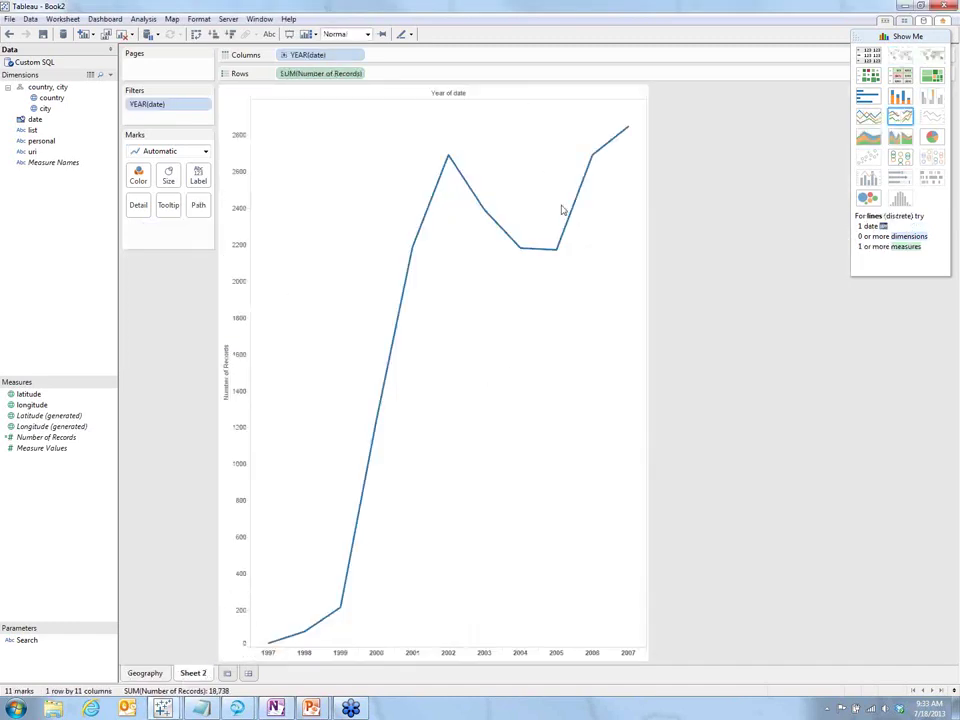
pyautogui.rightClick(190, 674)
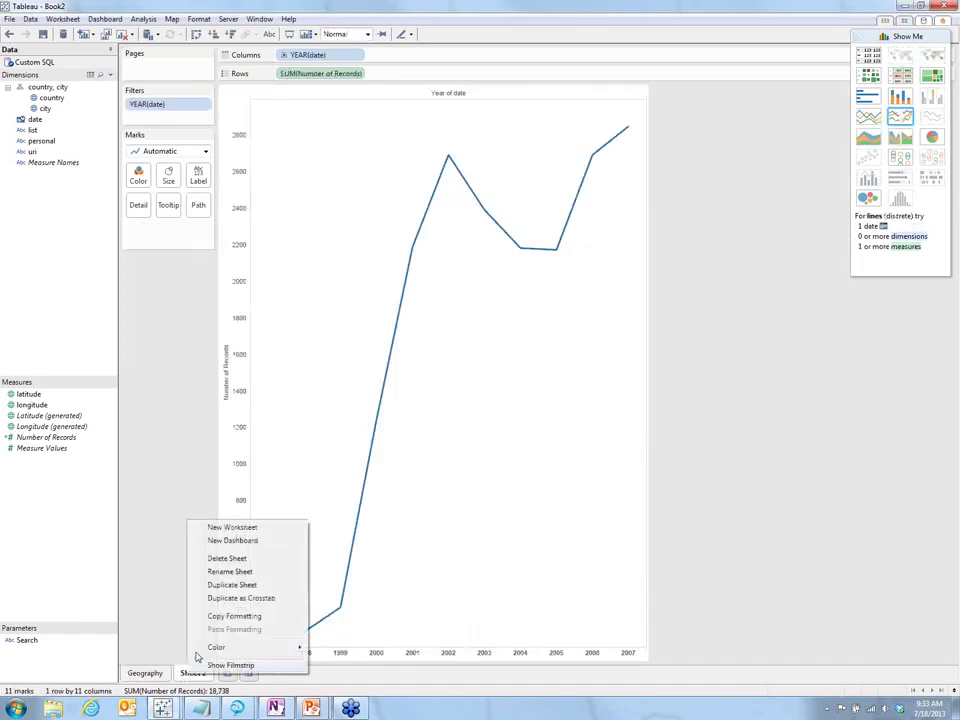
pyautogui.click(231, 572)
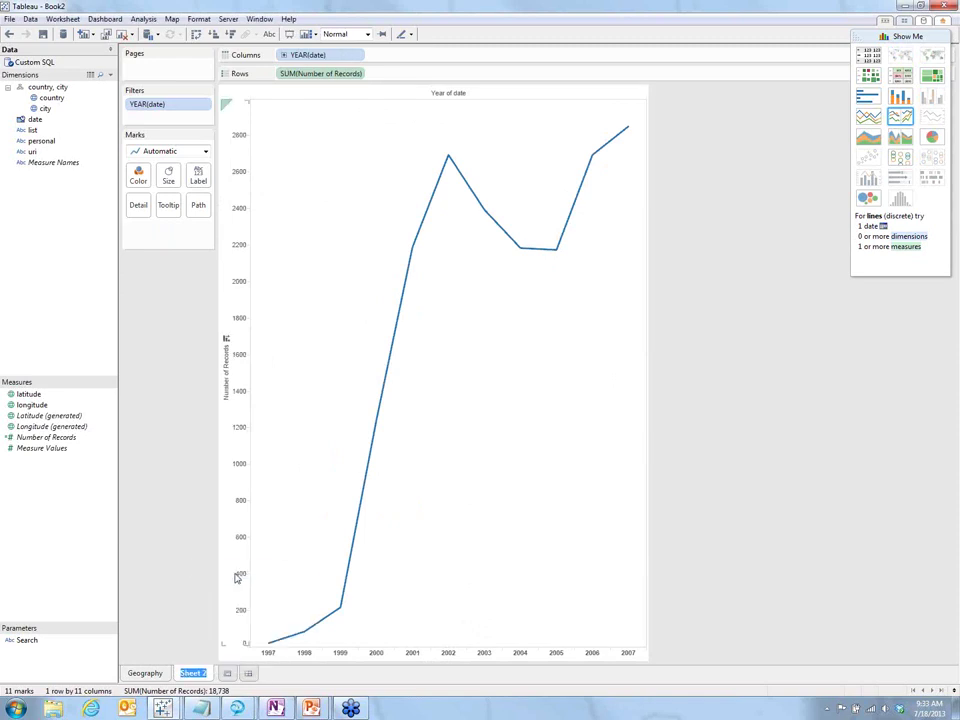
pyautogui.write('Time Series')
pyautogui.press('Return')
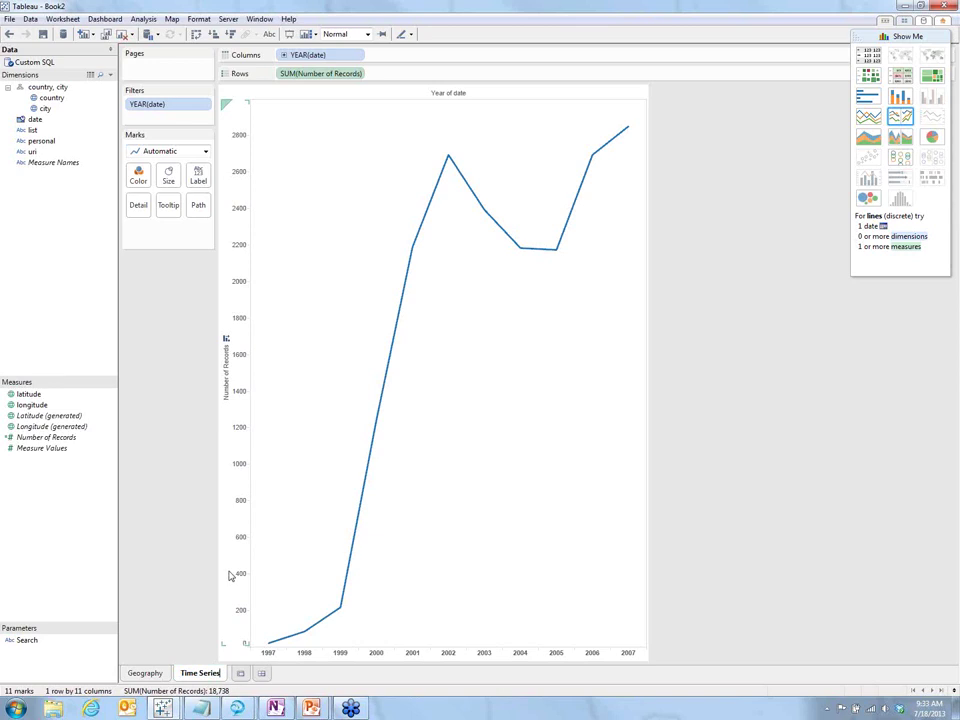
# - Add a new worksheet and create a calculated field named Index with the formula INDEX()
pyautogui.click(239, 676)
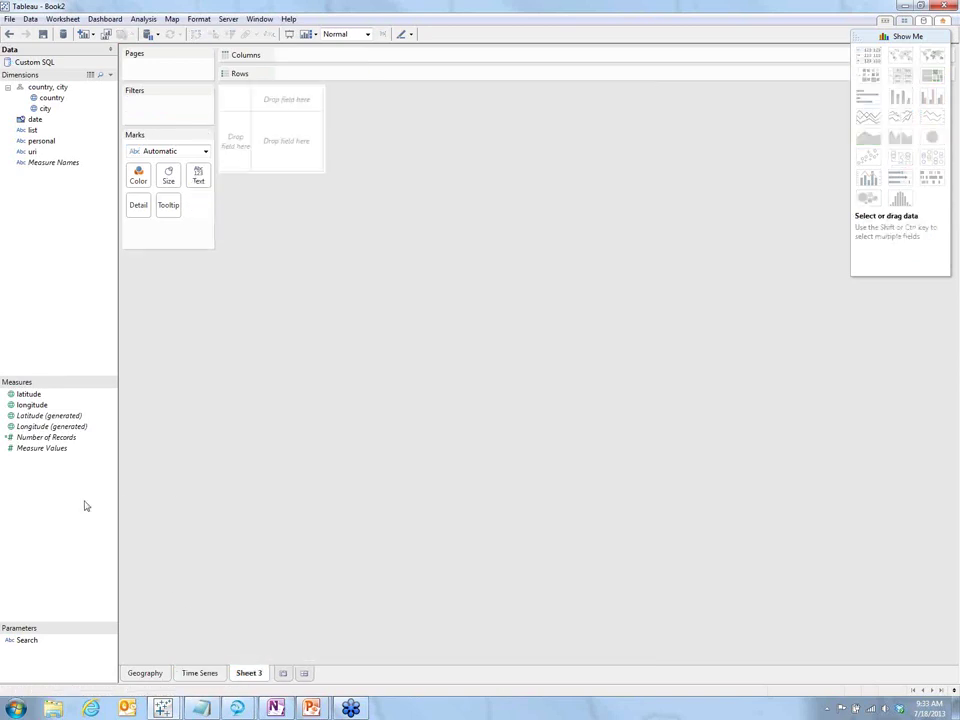
pyautogui.rightClick(60, 483)
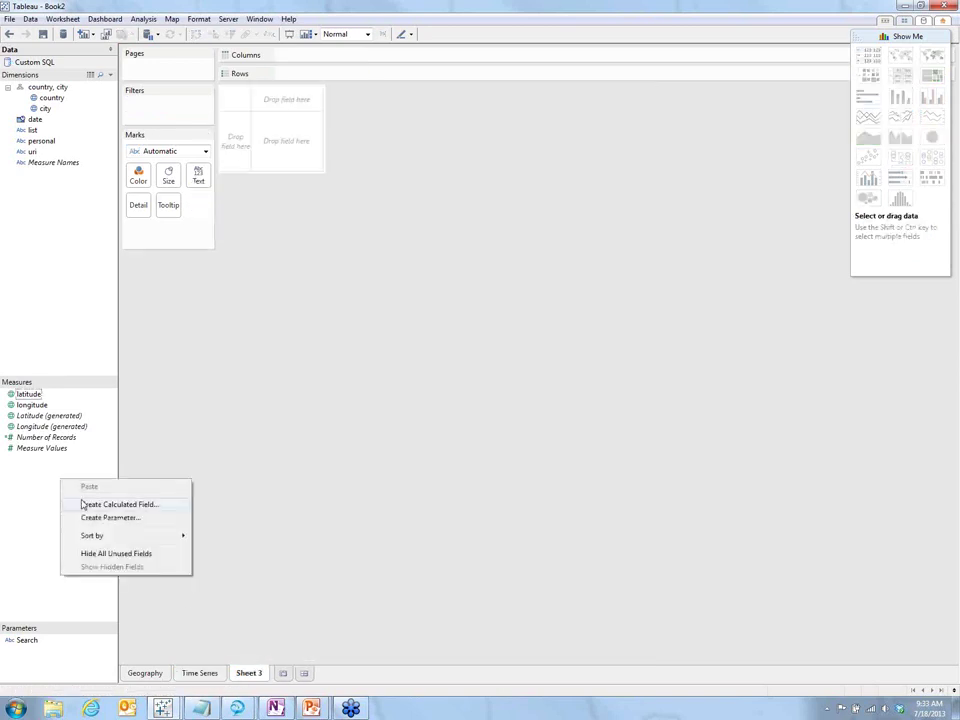
pyautogui.click(91, 505)
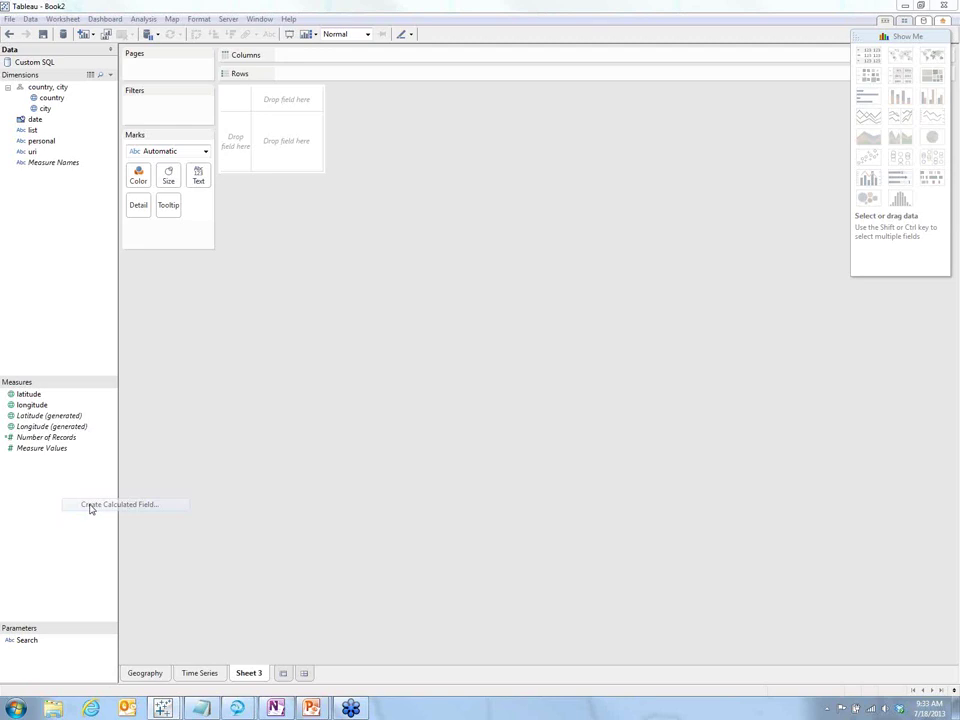
pyautogui.write('Index')
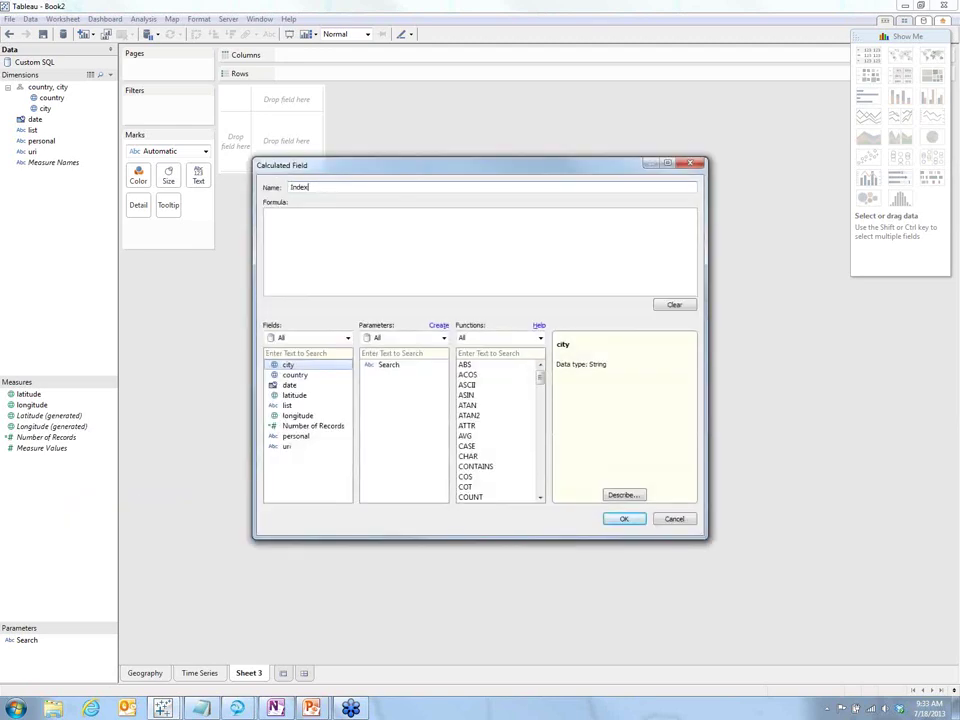
pyautogui.click(505, 355)
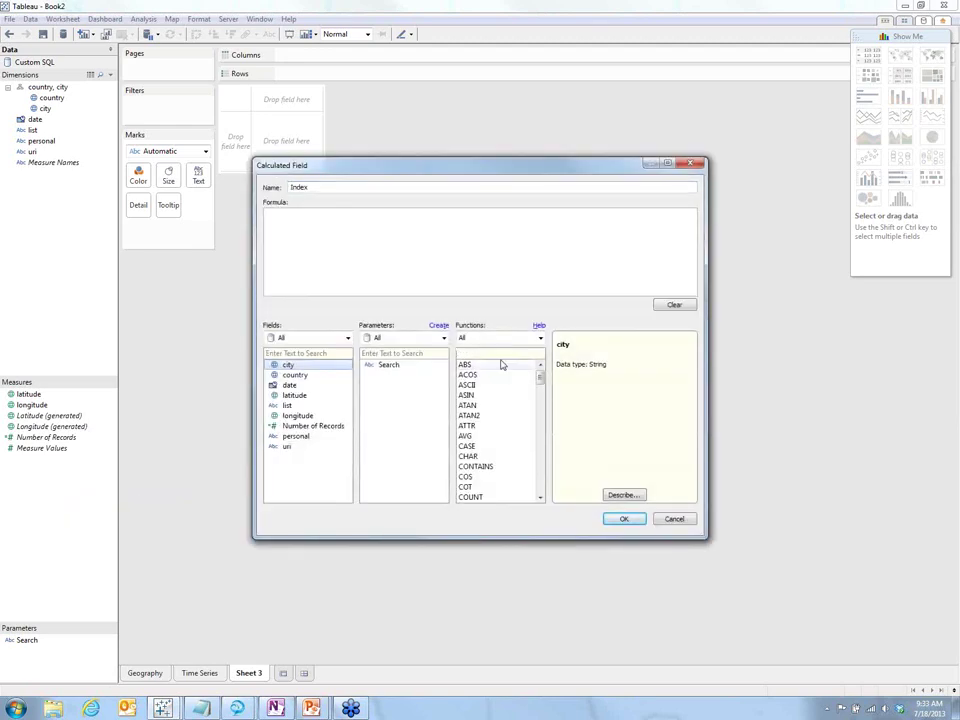
pyautogui.write('INdex')
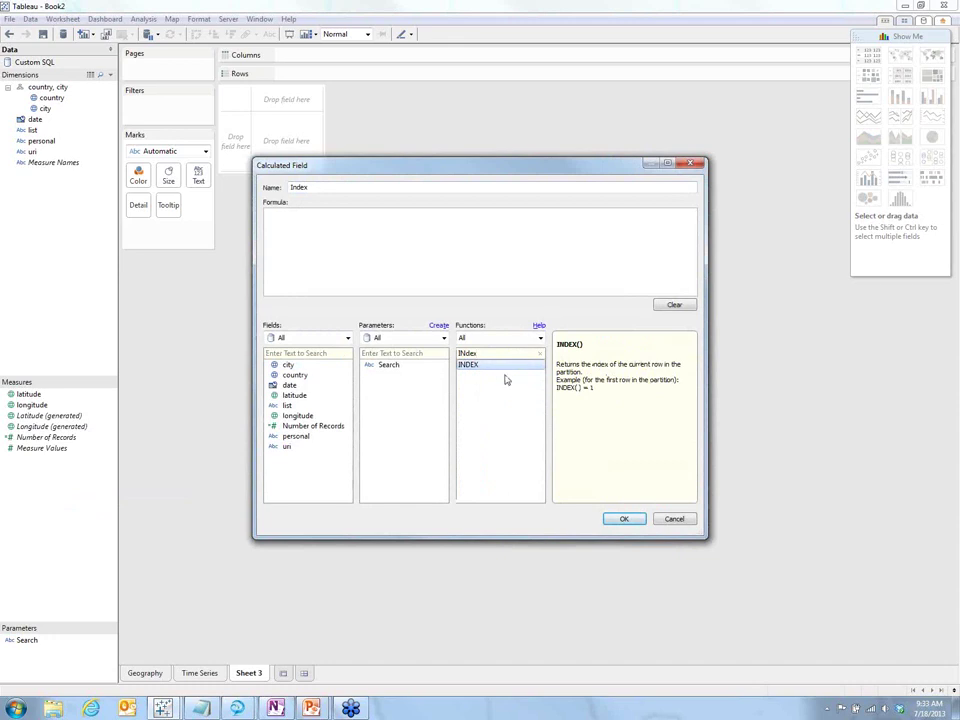
pyautogui.doubleClick(500, 366)
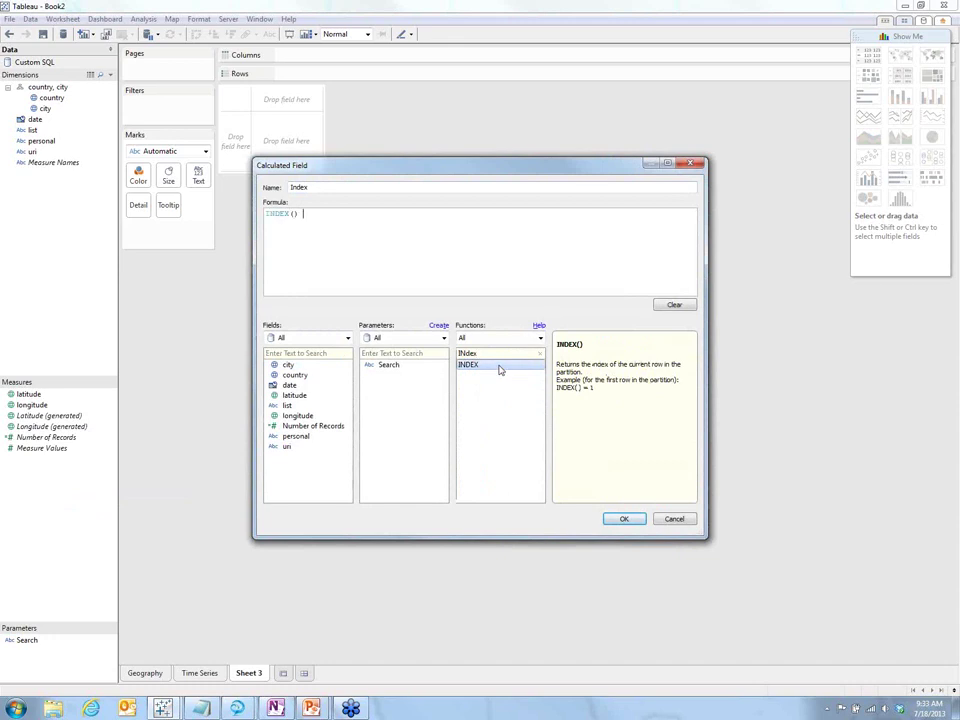
pyautogui.click(622, 518)
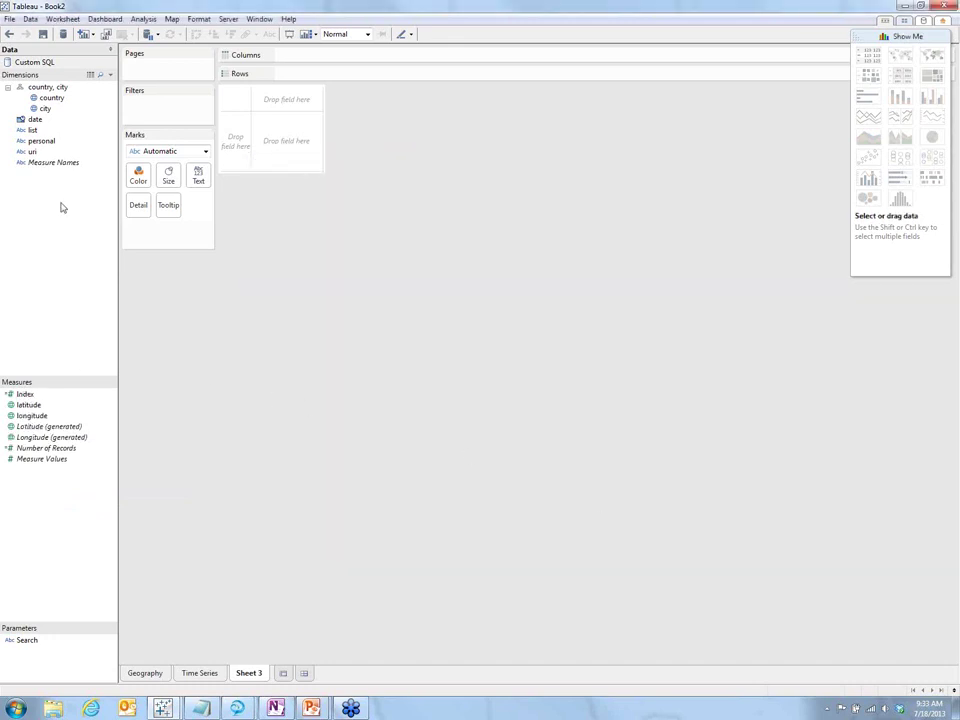
# - Place list and Index in the rows of Sheet 3 and convert Index to discrete
pyautogui.moveTo(36, 133); pyautogui.dragTo(300, 76)
pyautogui.moveTo(24, 393); pyautogui.dragTo(415, 79)
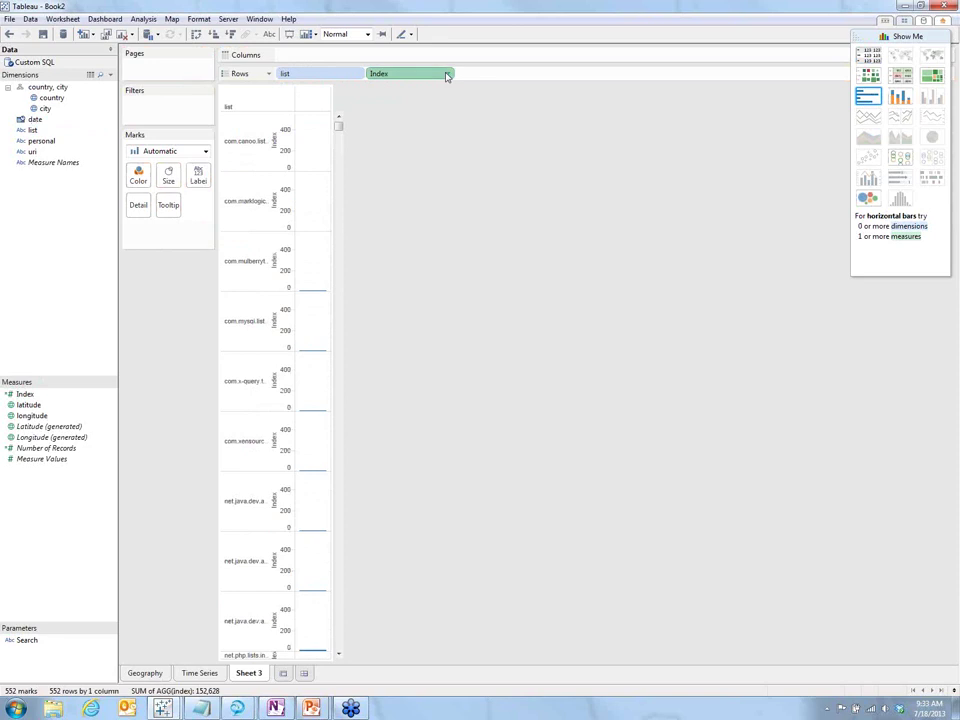
pyautogui.click(447, 74)
pyautogui.click(405, 165)
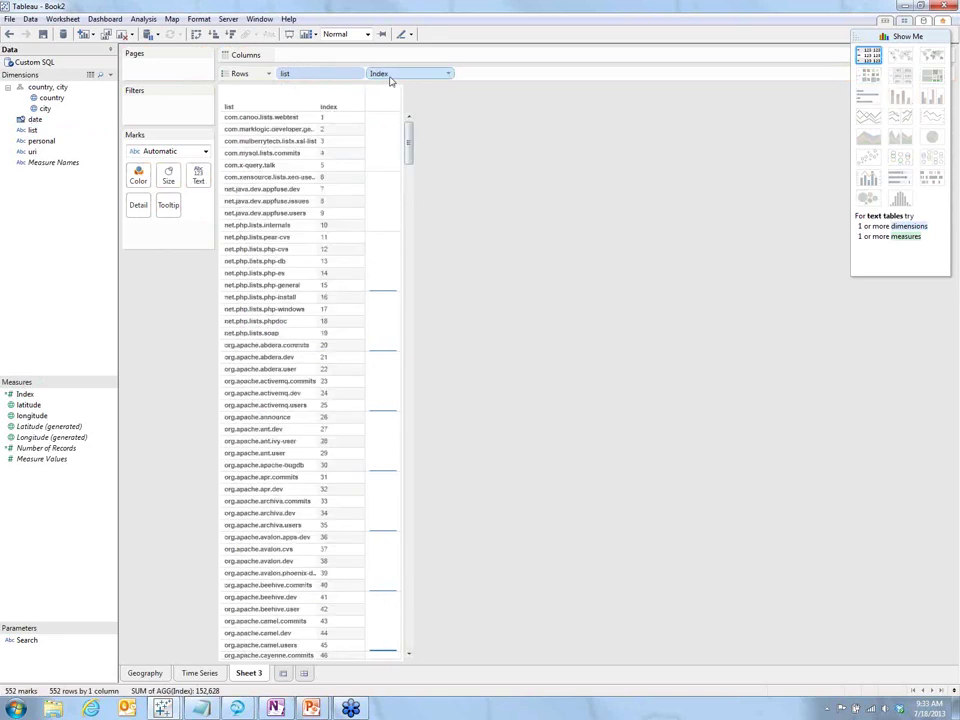